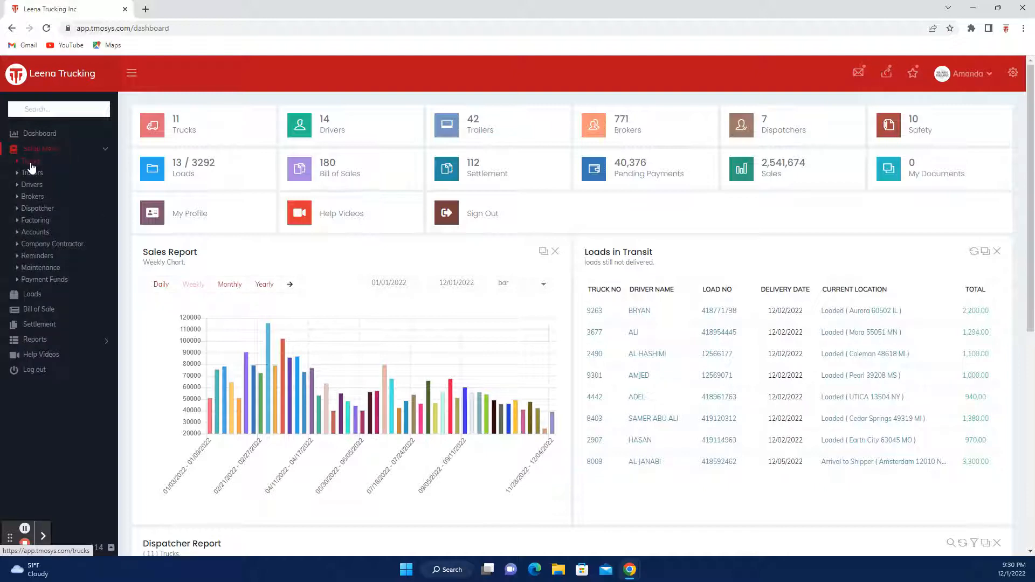
# Step: Open the Trucks page from the Setup Menu in the sidebar
pyautogui.click(31, 163)
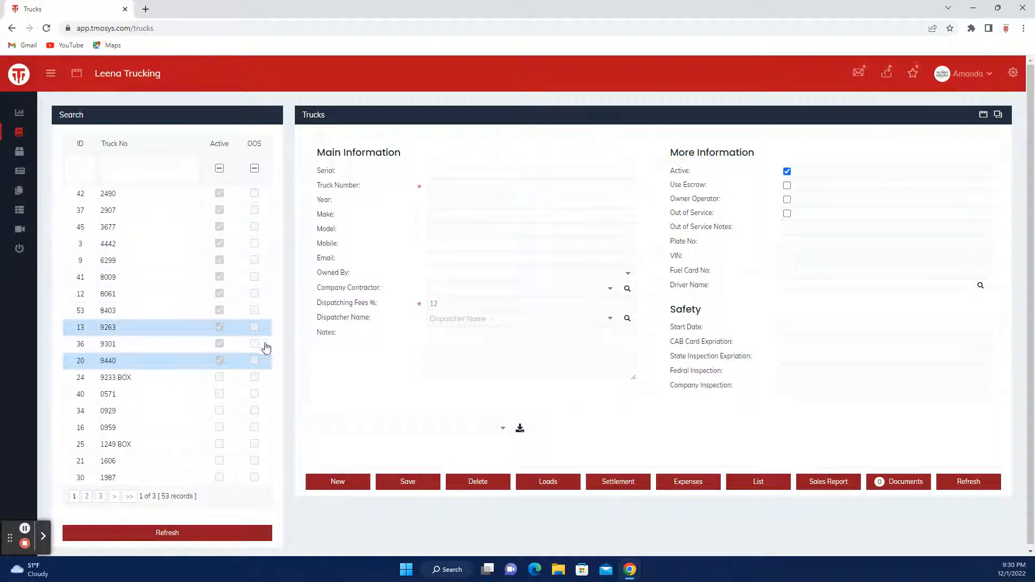
# Step: Enter truck number 1234, year 2020, make VOLVO and model 582
pyautogui.click(436, 188)
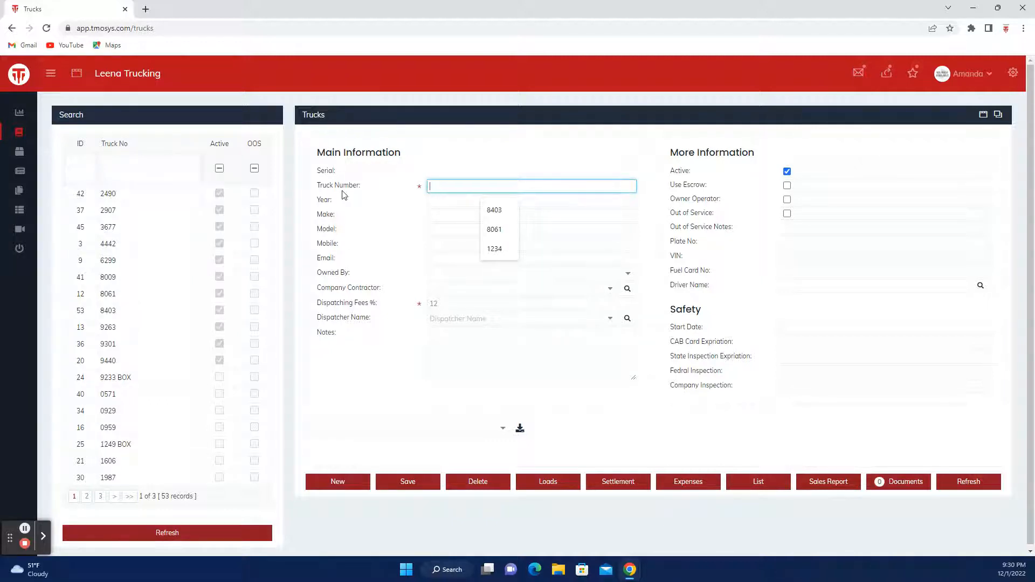
pyautogui.write('1234')
pyautogui.click(439, 203)
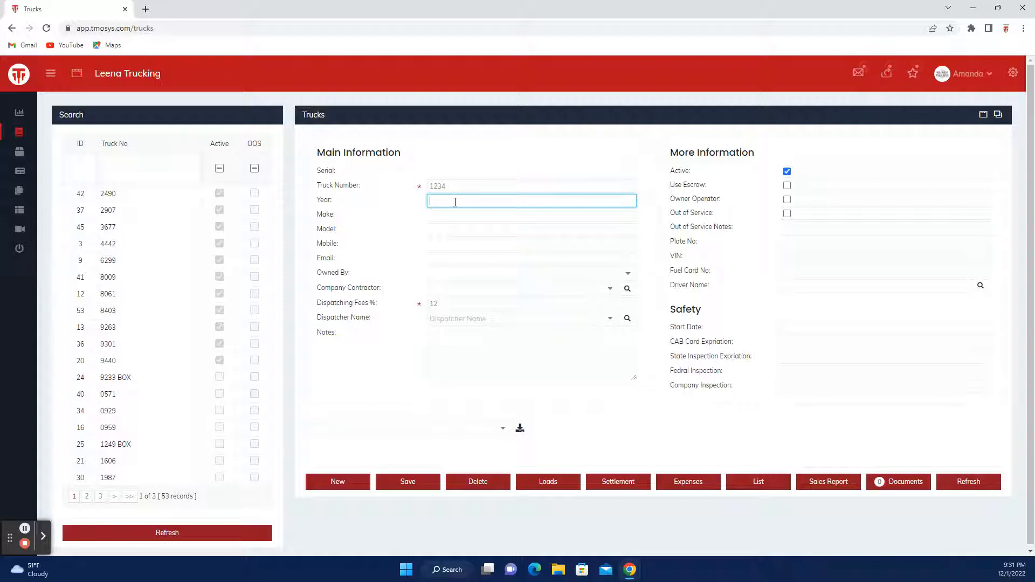
pyautogui.write('2020')
pyautogui.press('Tab')
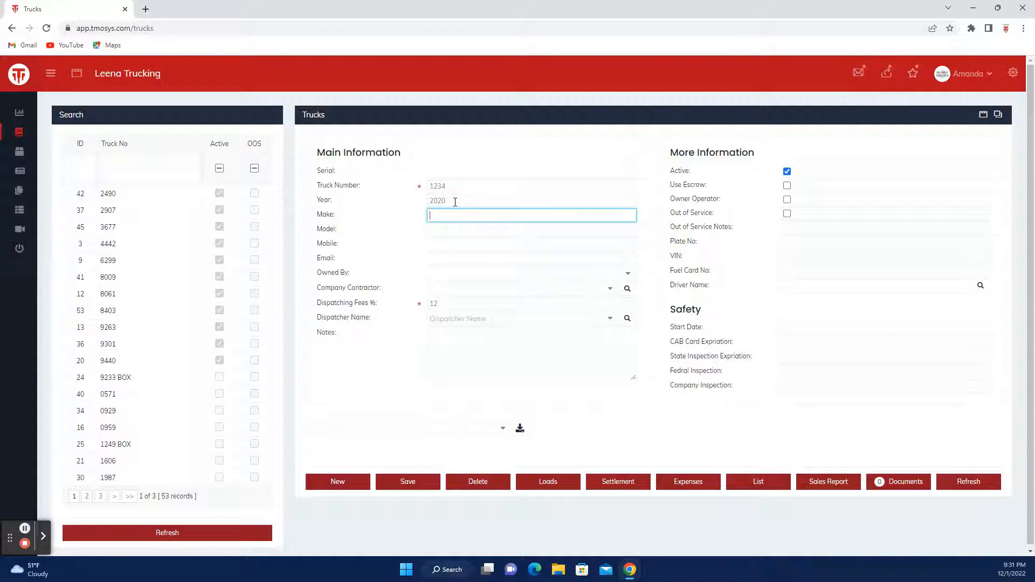
pyautogui.write('vol')
pyautogui.click(492, 238)
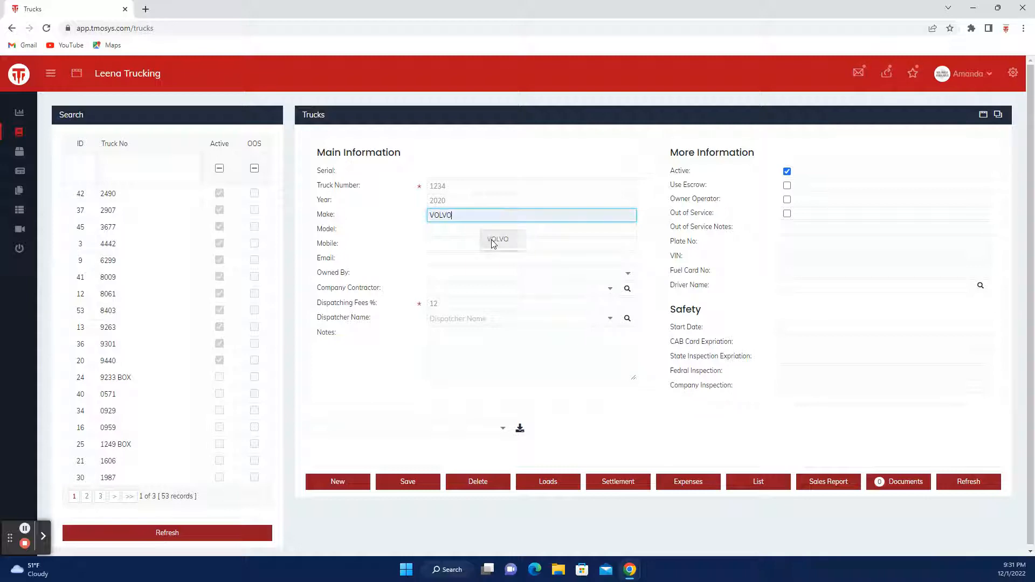
pyautogui.click(433, 232)
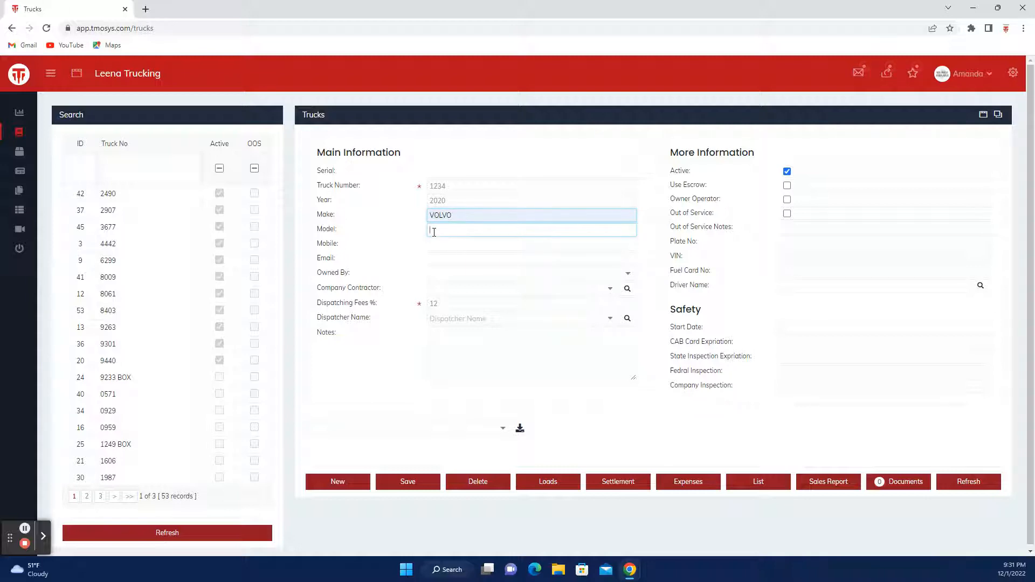
pyautogui.write('562')
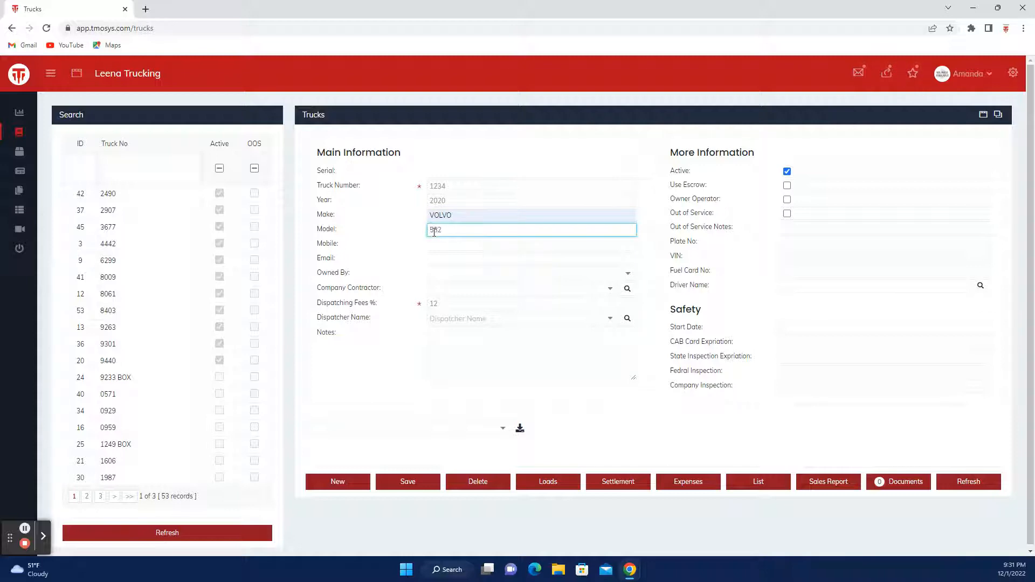
# Step: Fill in the truck's mobile number and its suggested e-mail address
pyautogui.press('Tab')
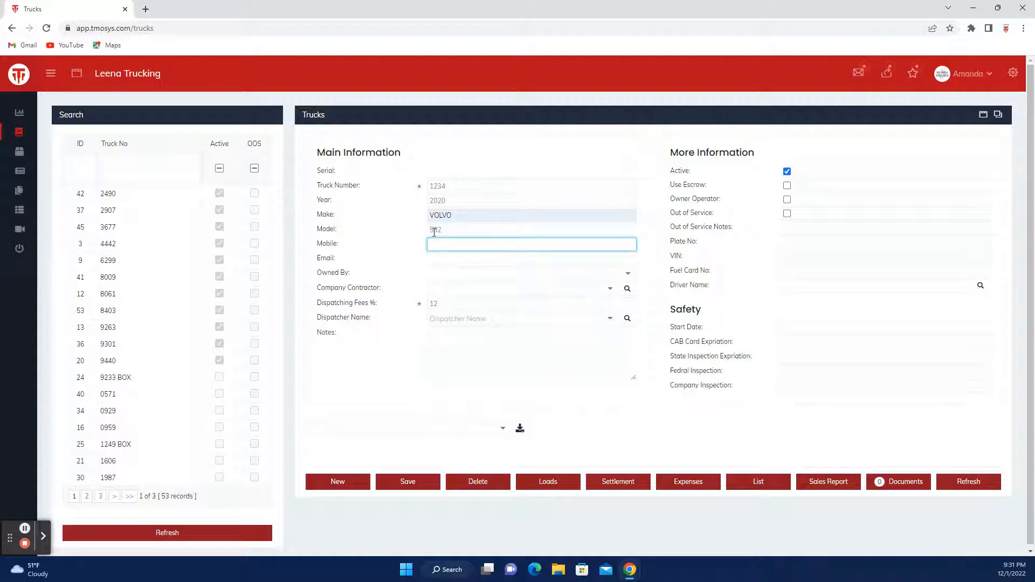
pyautogui.write('123-456-7890')
pyautogui.press('Tab')
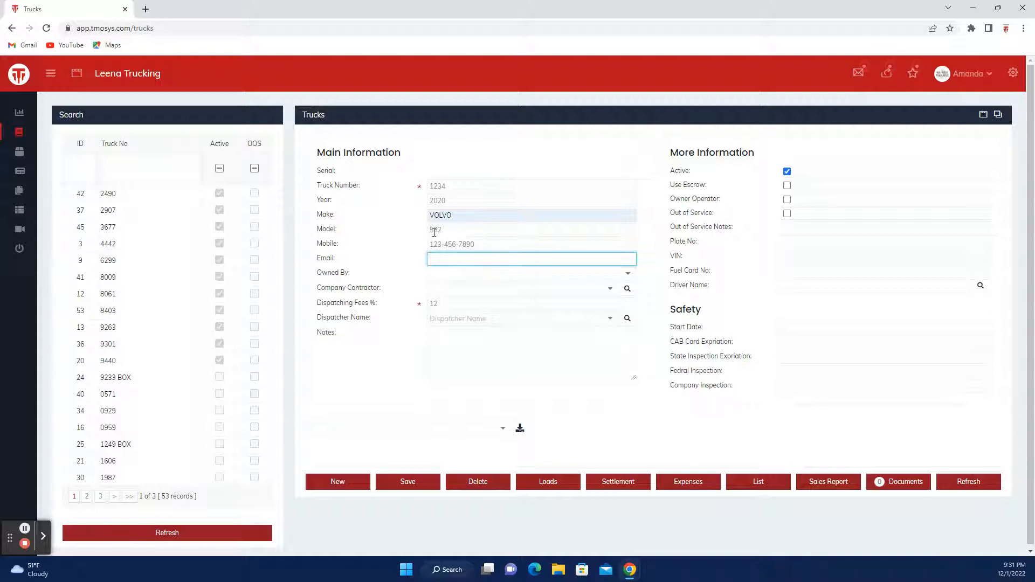
pyautogui.write('Truck')
pyautogui.click(495, 284)
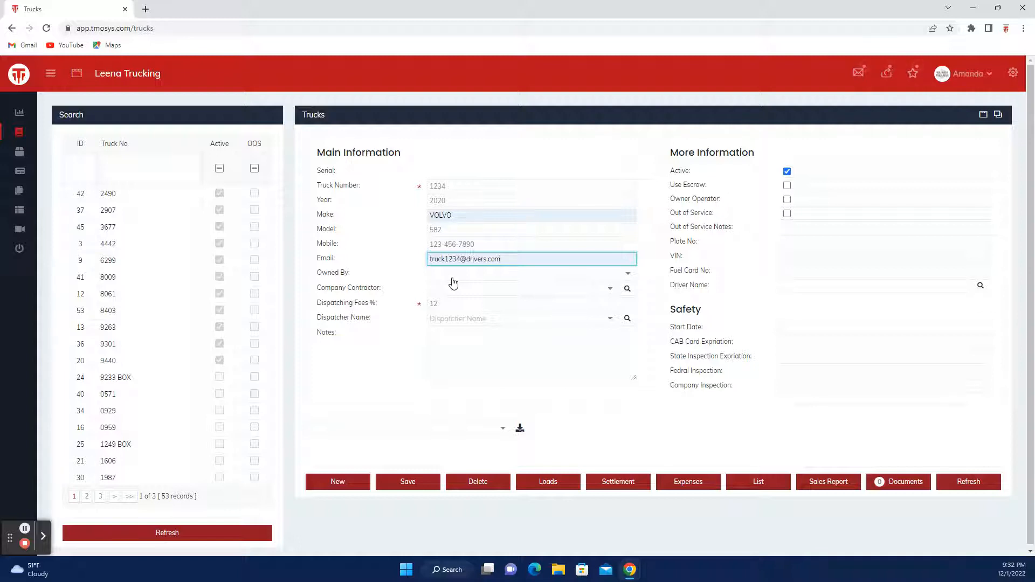
# Step: Set the Owned By field to Driver
pyautogui.click(453, 275)
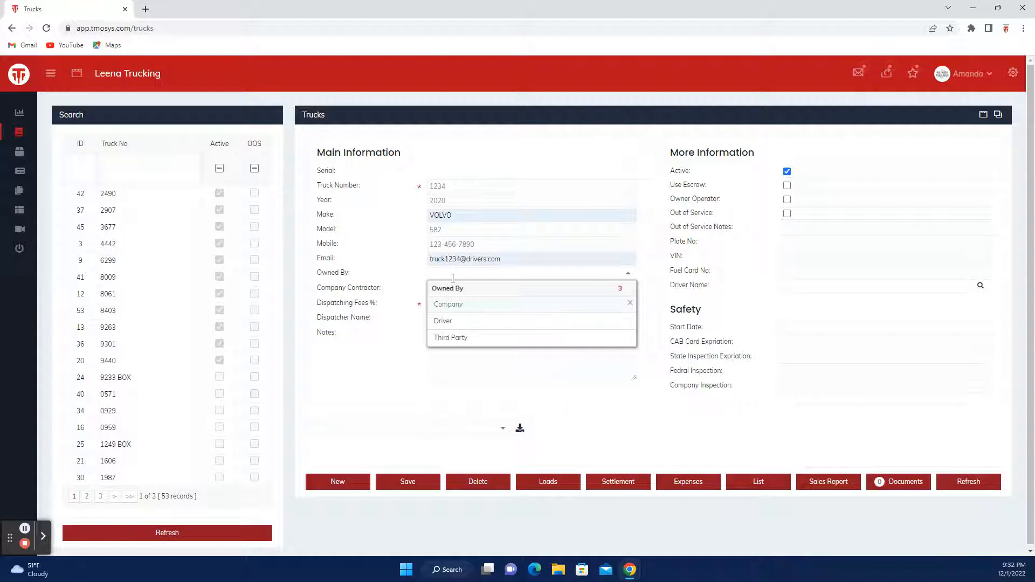
pyautogui.click(456, 321)
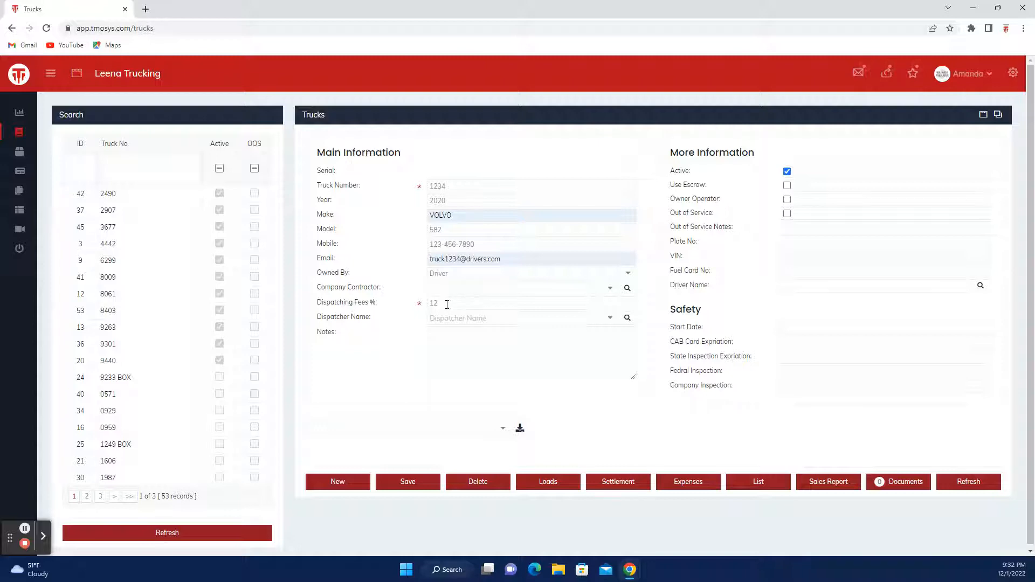
pyautogui.click(447, 305)
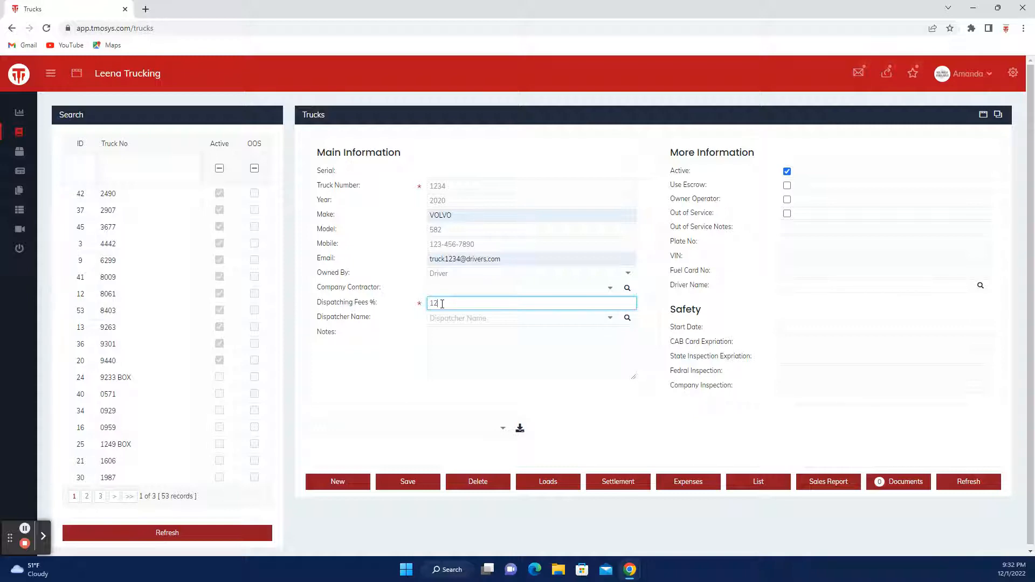
# Step: Replace the 12% dispatching fee with 15%
pyautogui.press('BackSpace')
pyautogui.write('0')
pyautogui.write('15')
pyautogui.press('F11')
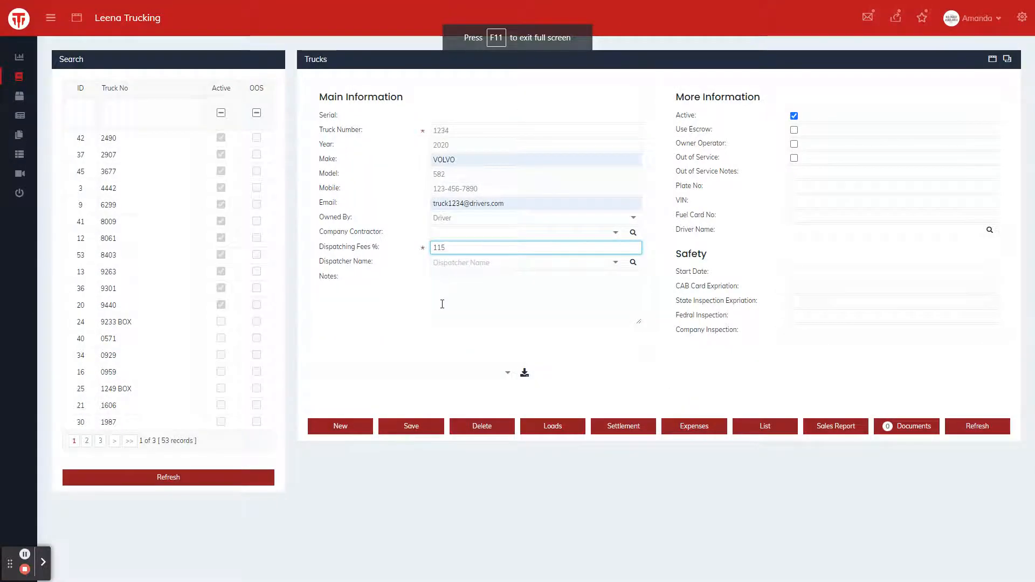
pyautogui.doubleClick(435, 249)
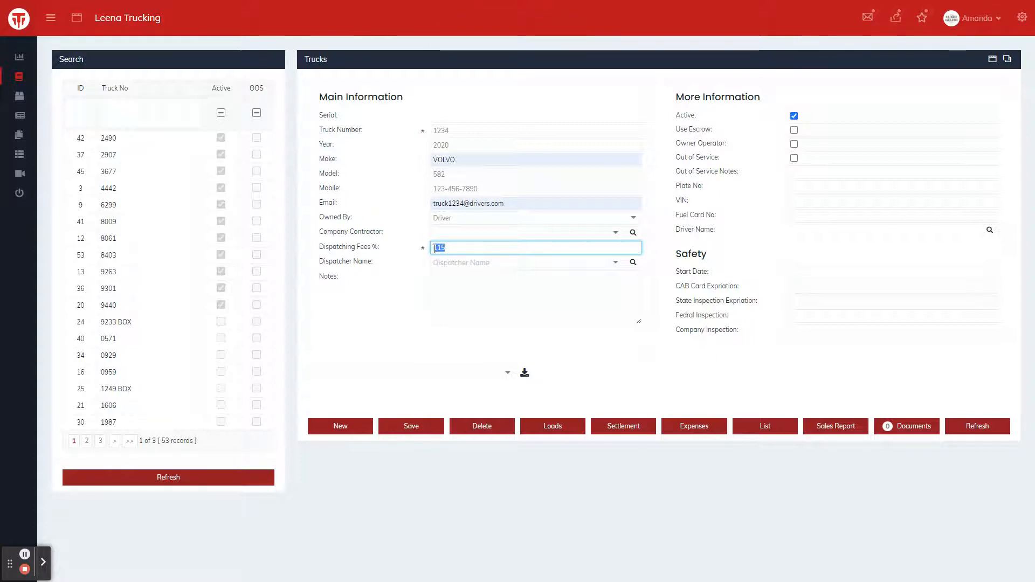
pyautogui.write('15')
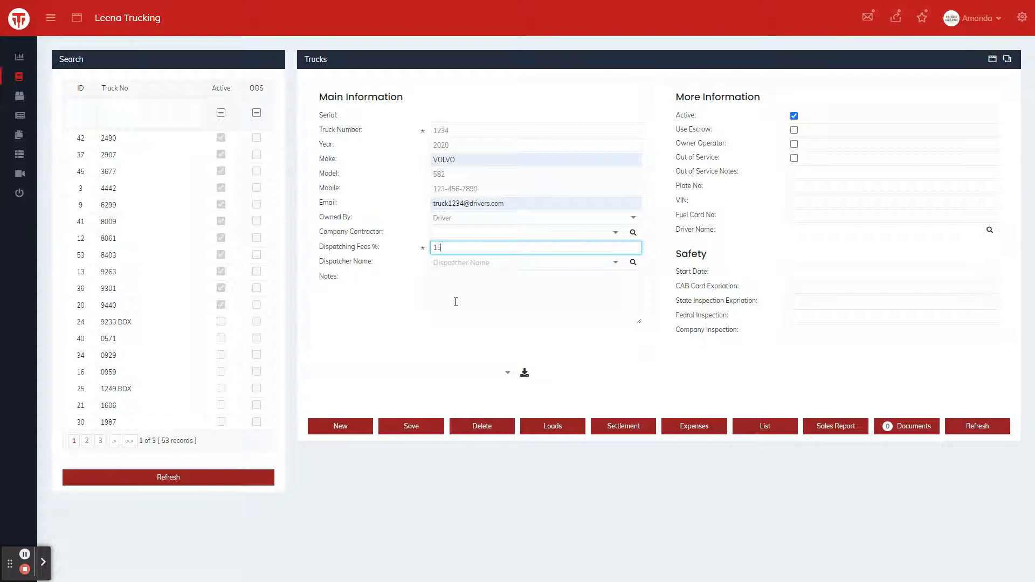
pyautogui.press('F11')
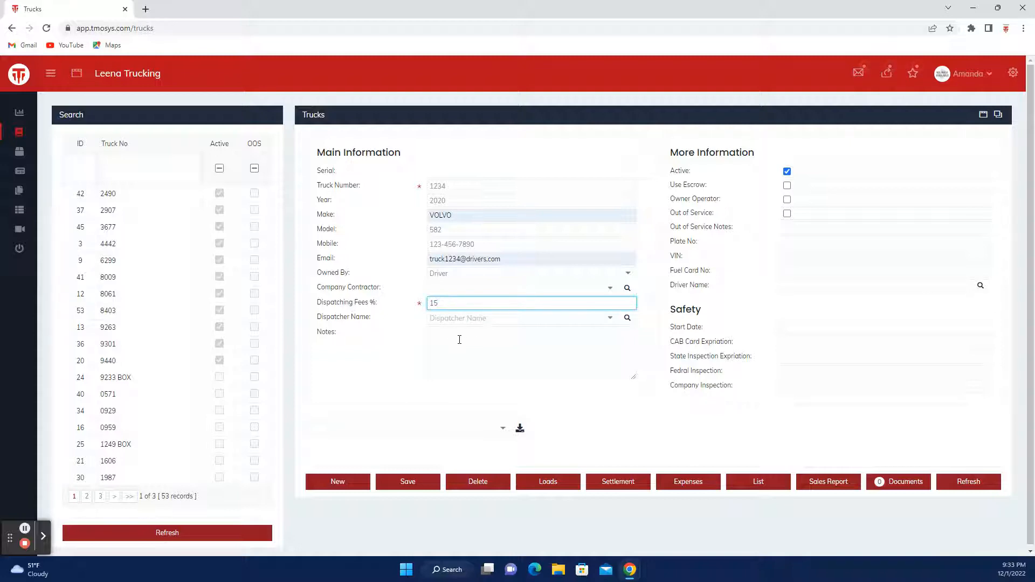
pyautogui.click(462, 339)
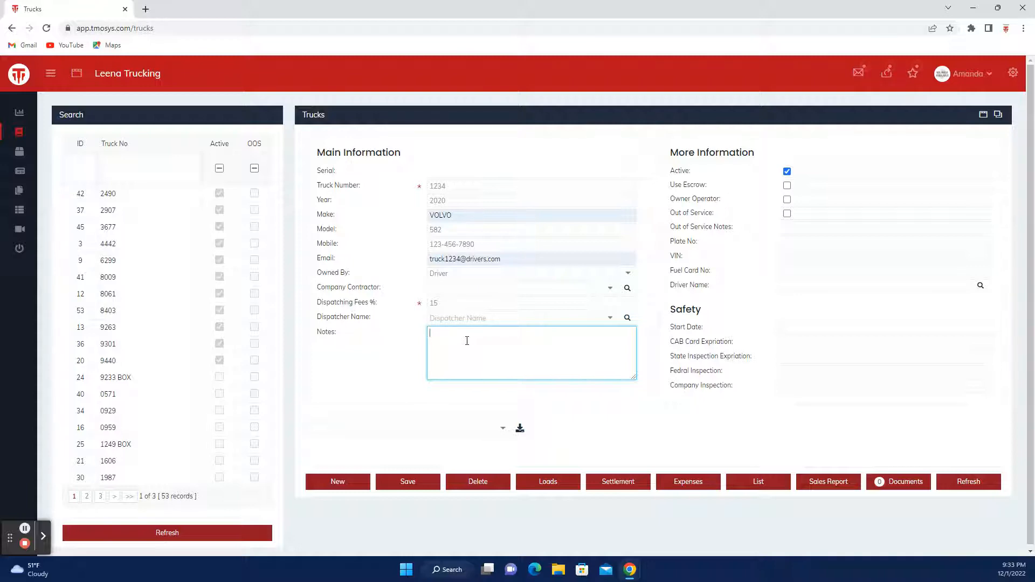
# Step: Tick Use Escrow and Owner Operator under More Information
pyautogui.click(788, 186)
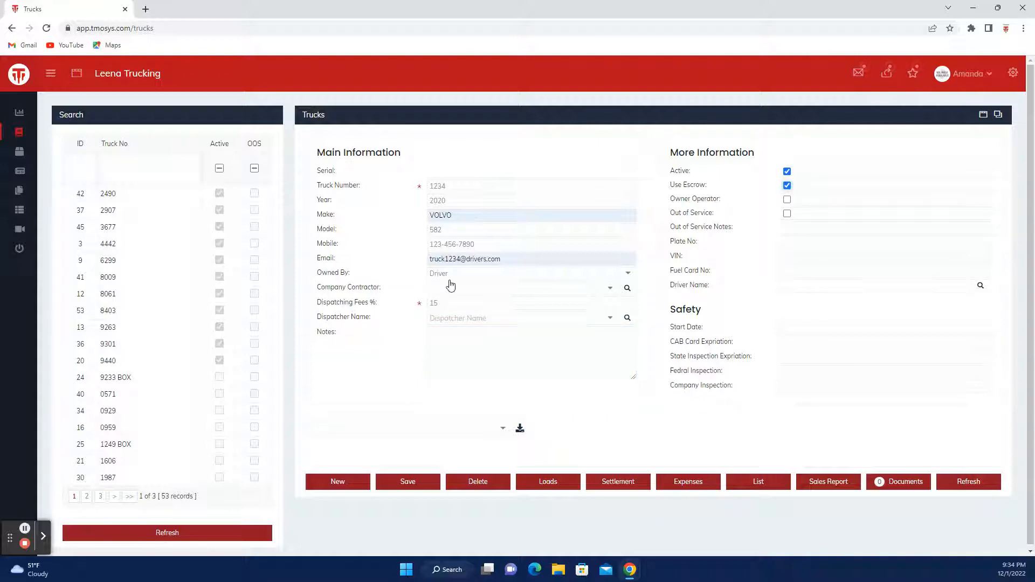
pyautogui.click(786, 205)
# Step: Fill Plate No 12345678 and VIN 4d5s6d5f4d52d1234 from the autofill suggestions
pyautogui.click(798, 241)
pyautogui.click(854, 304)
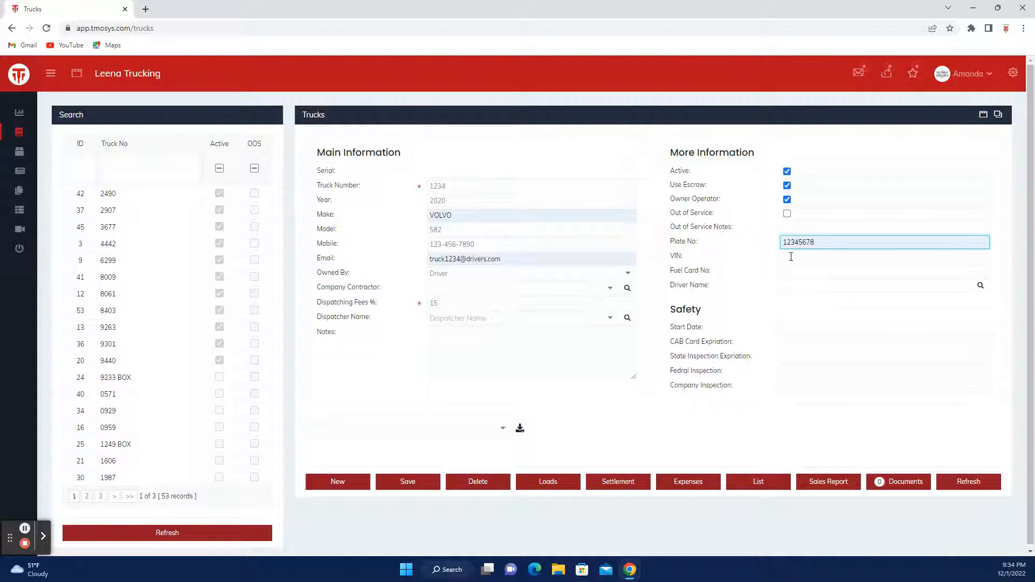
pyautogui.press('Tab')
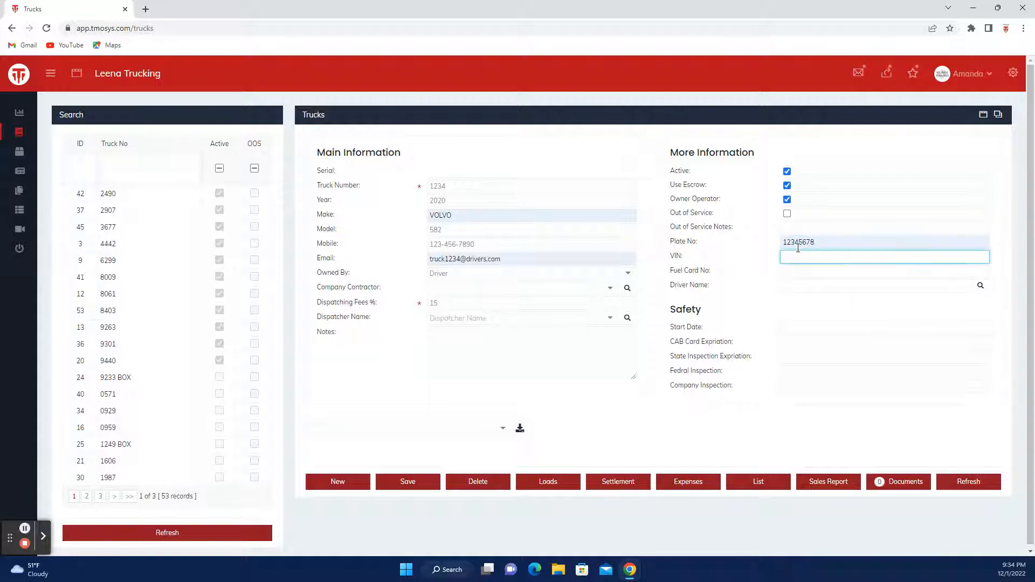
pyautogui.click(798, 249)
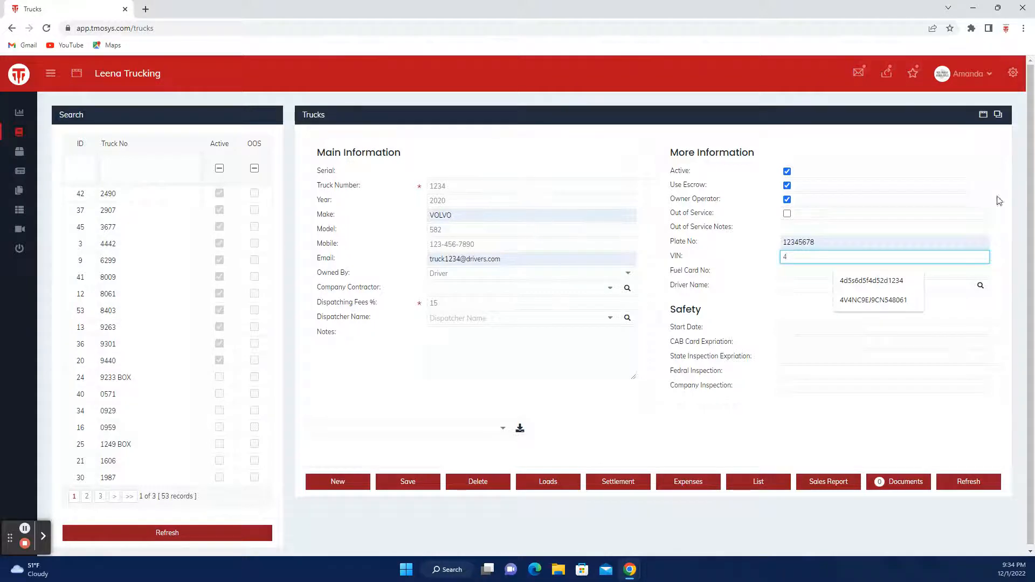
pyautogui.click(879, 286)
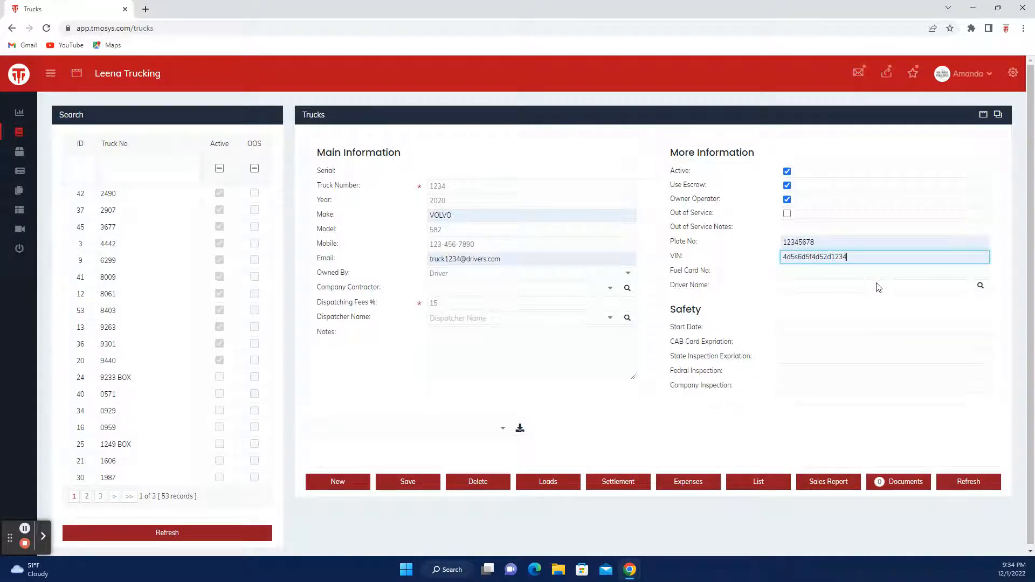
pyautogui.press('Tab')
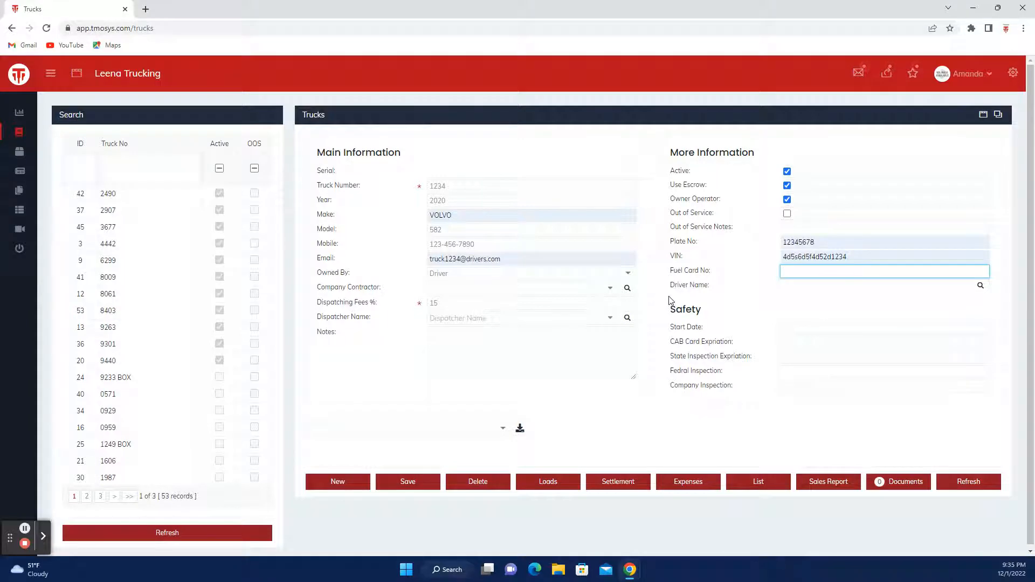
# Step: Set start date 12/05/2022 and CAB card, state and Fedral inspection expirations to 12/31/2022
pyautogui.click(791, 328)
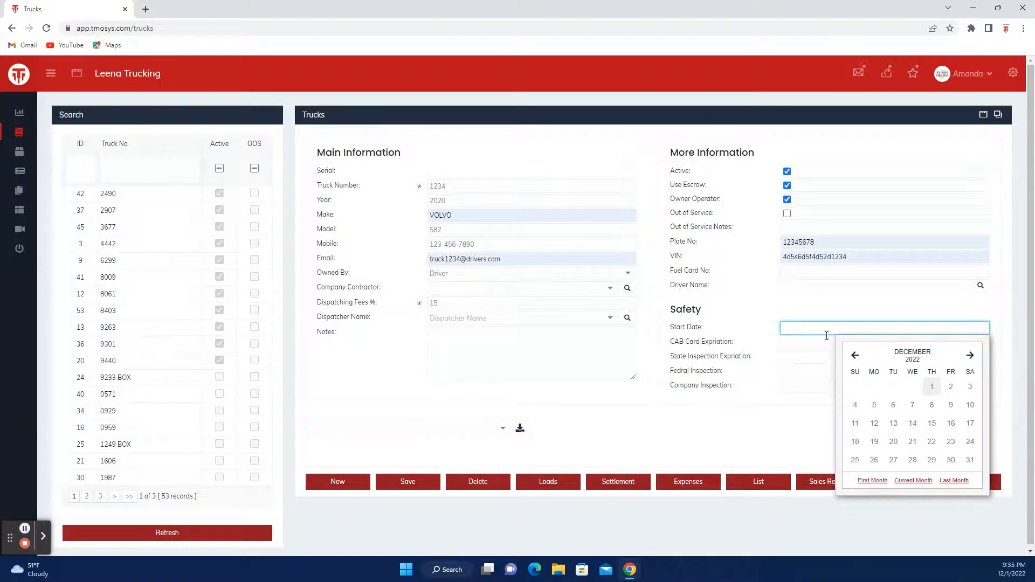
pyautogui.click(875, 408)
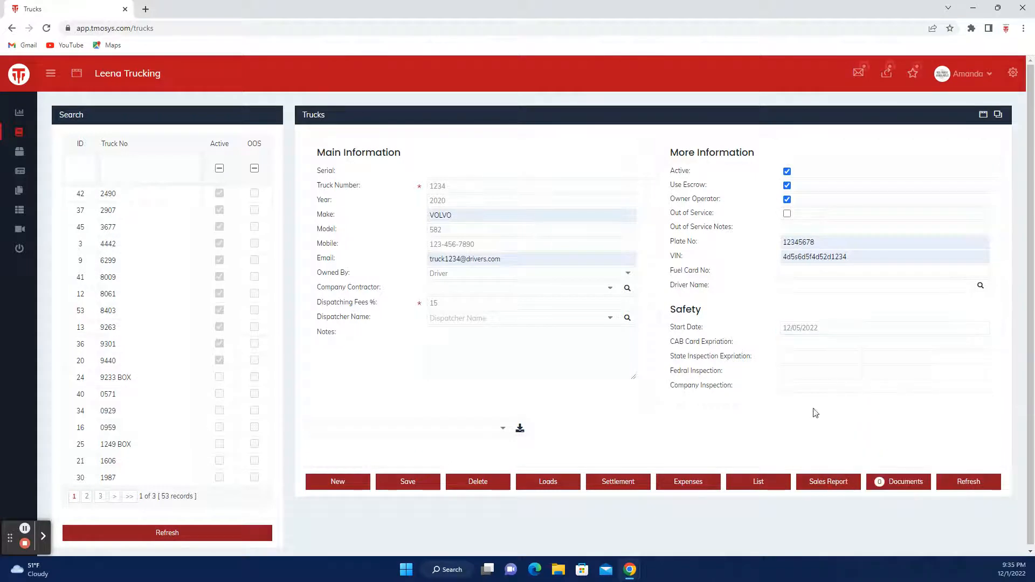
pyautogui.click(794, 341)
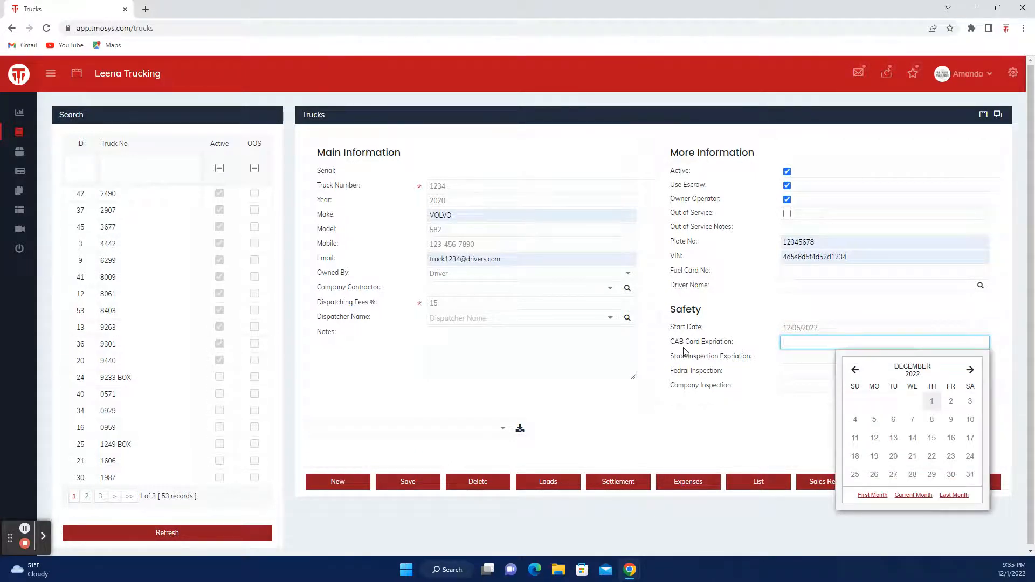
pyautogui.click(968, 474)
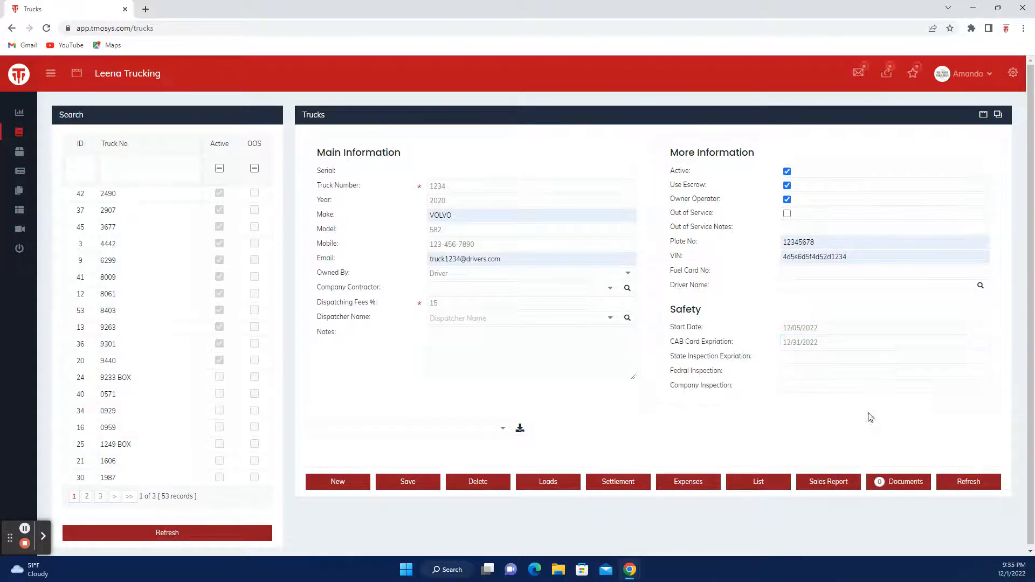
pyautogui.click(783, 358)
pyautogui.click(969, 489)
pyautogui.click(789, 373)
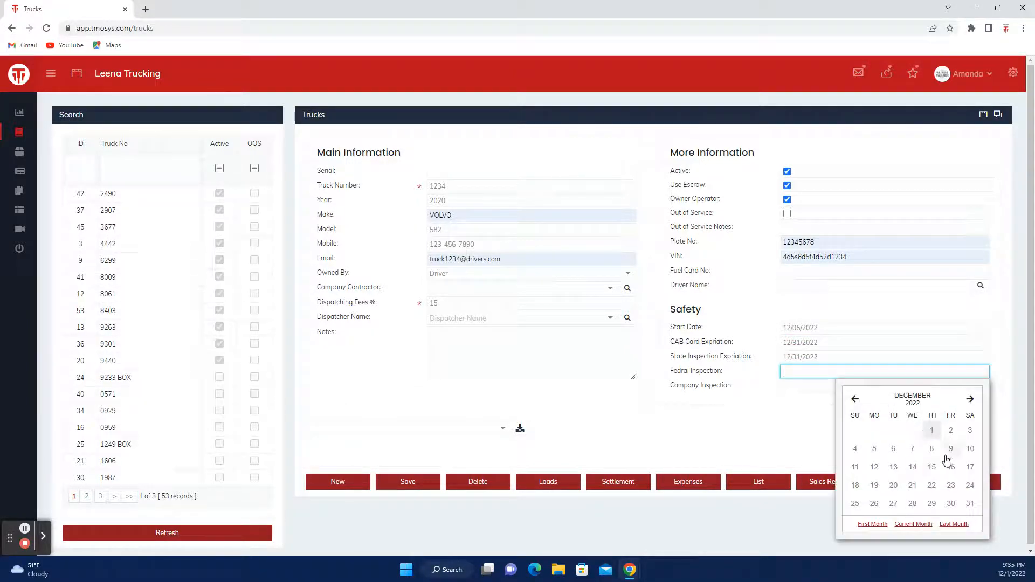
pyautogui.click(971, 503)
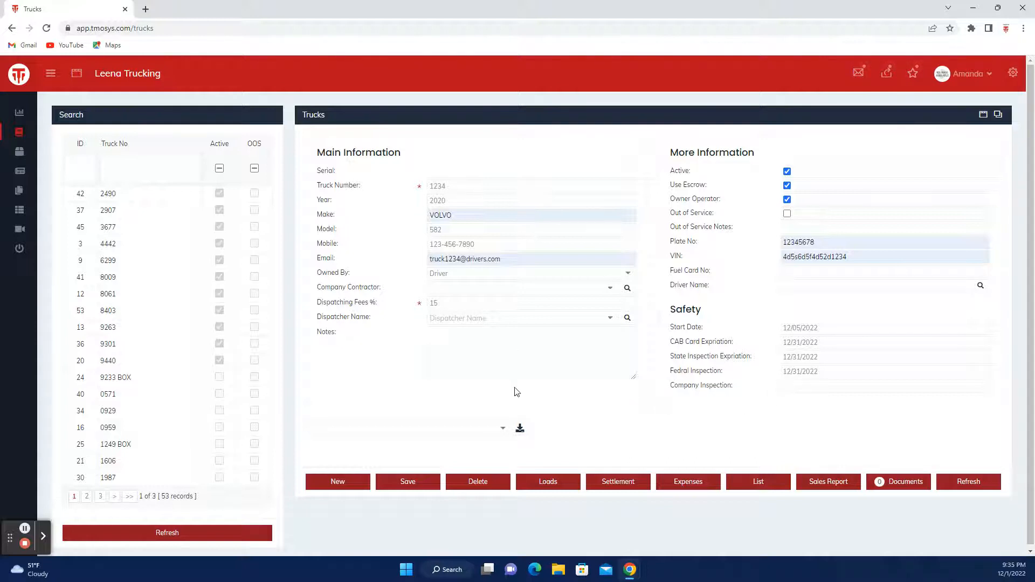
pyautogui.click(505, 427)
pyautogui.click(577, 430)
# Step: Save truck 1234 and import truck 2490's seven fixed operation expenses totalling 607.50
pyautogui.click(411, 490)
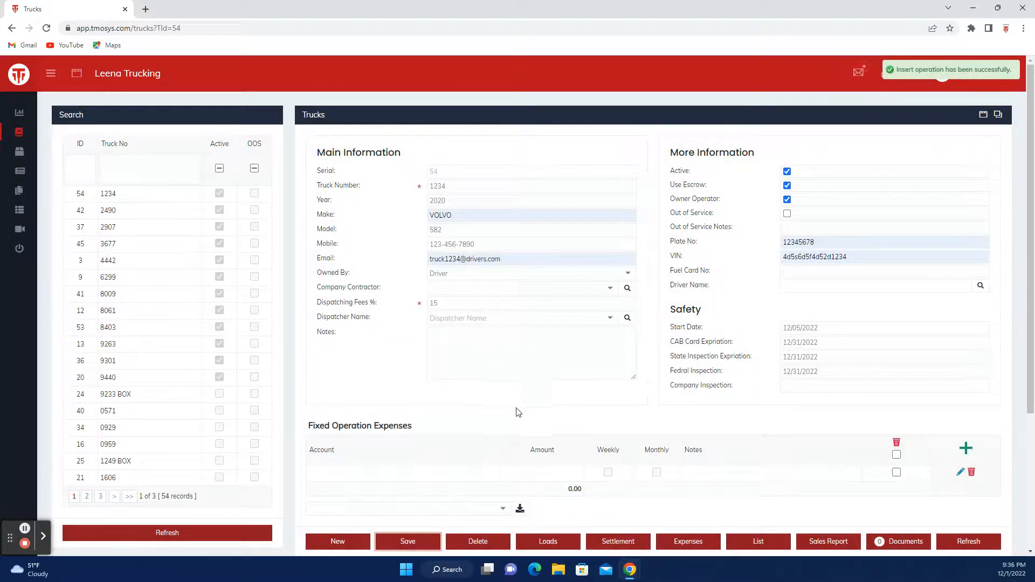
pyautogui.scroll(-2, 596, 424)
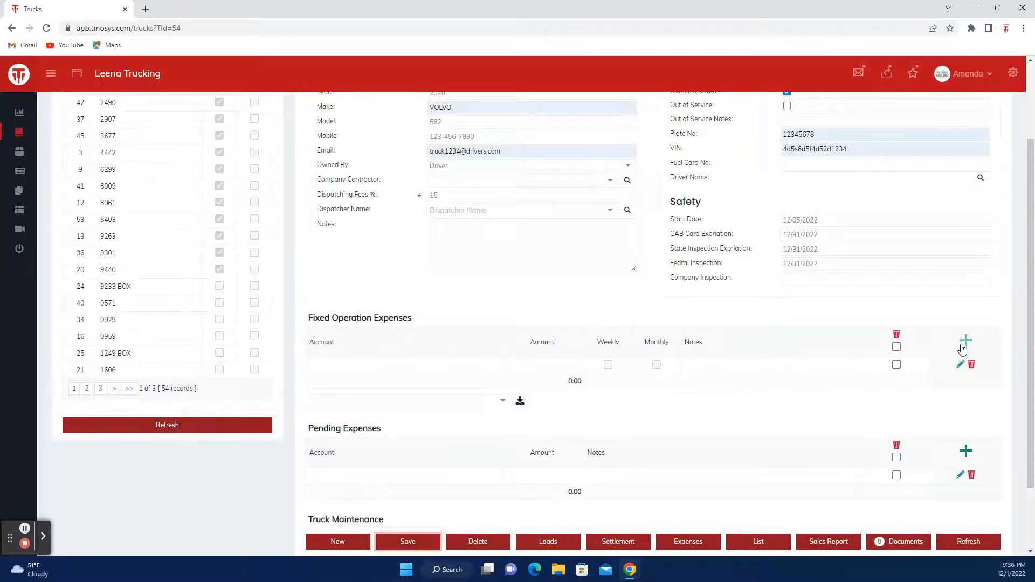
pyautogui.click(503, 406)
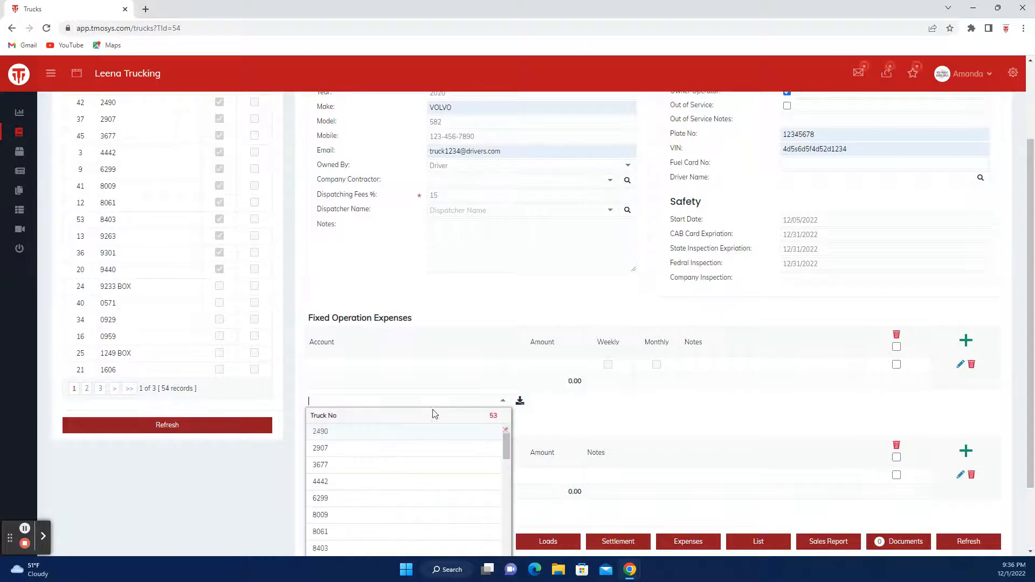
pyautogui.click(338, 431)
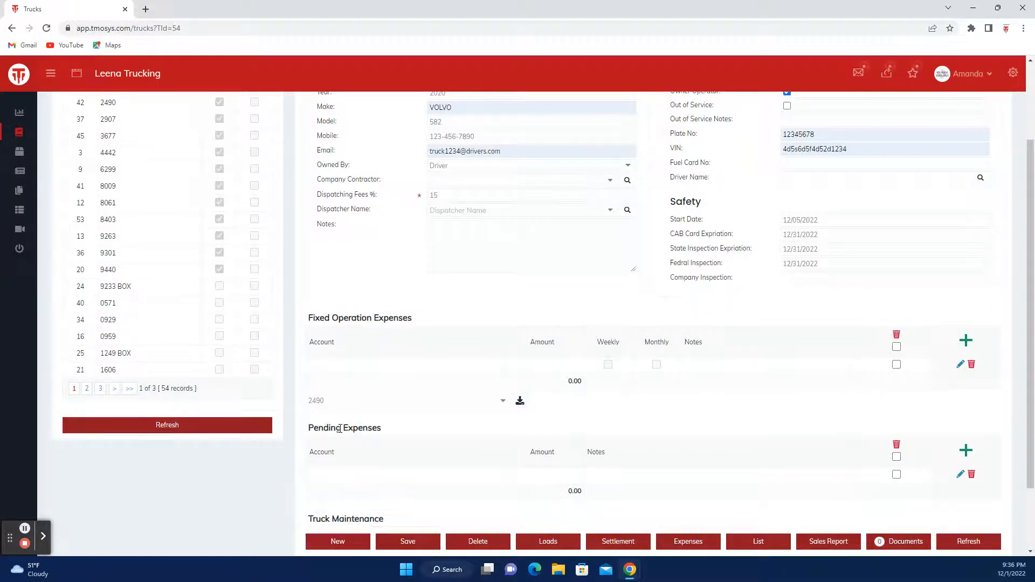
pyautogui.click(520, 404)
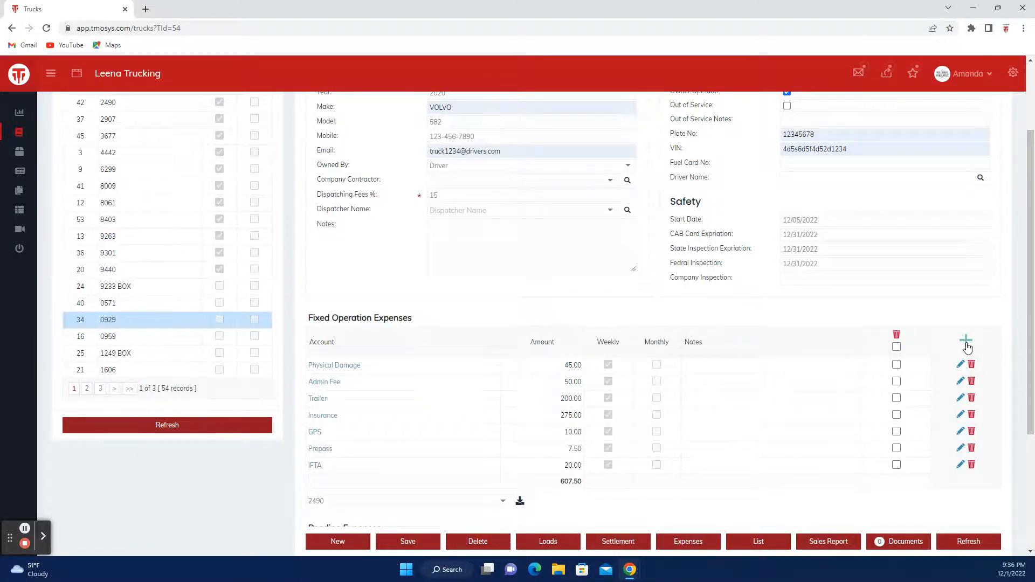
# Step: Add a monthly 250.00 Parking fixed expense noted "Joe's Parking"
pyautogui.click(966, 344)
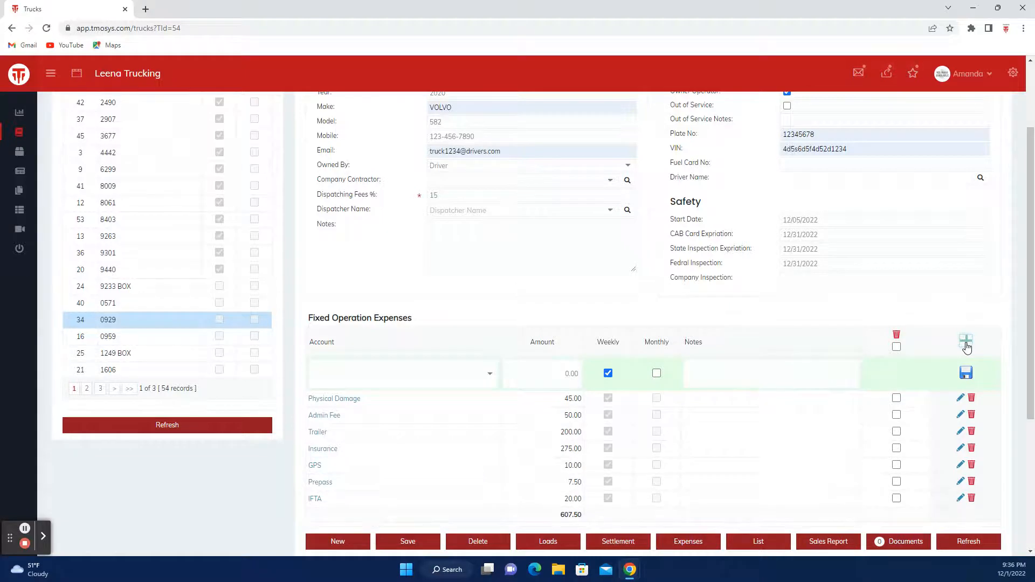
pyautogui.click(392, 379)
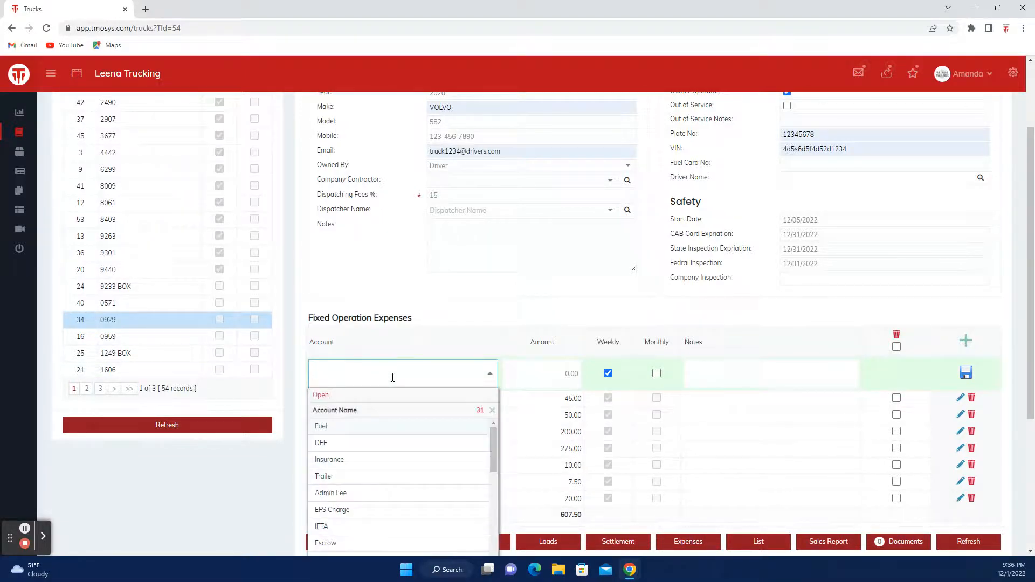
pyautogui.write('park')
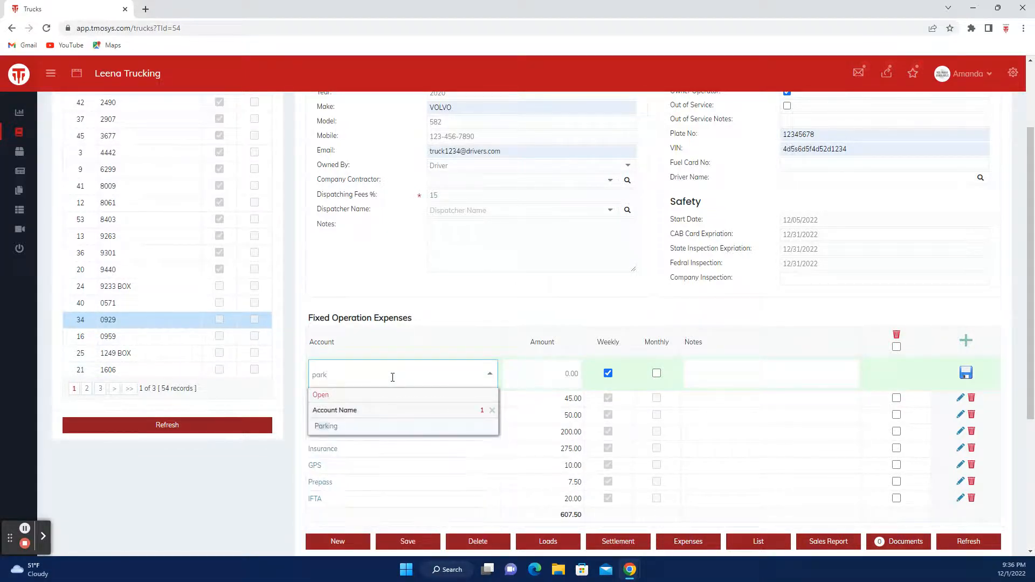
pyautogui.press('Tab')
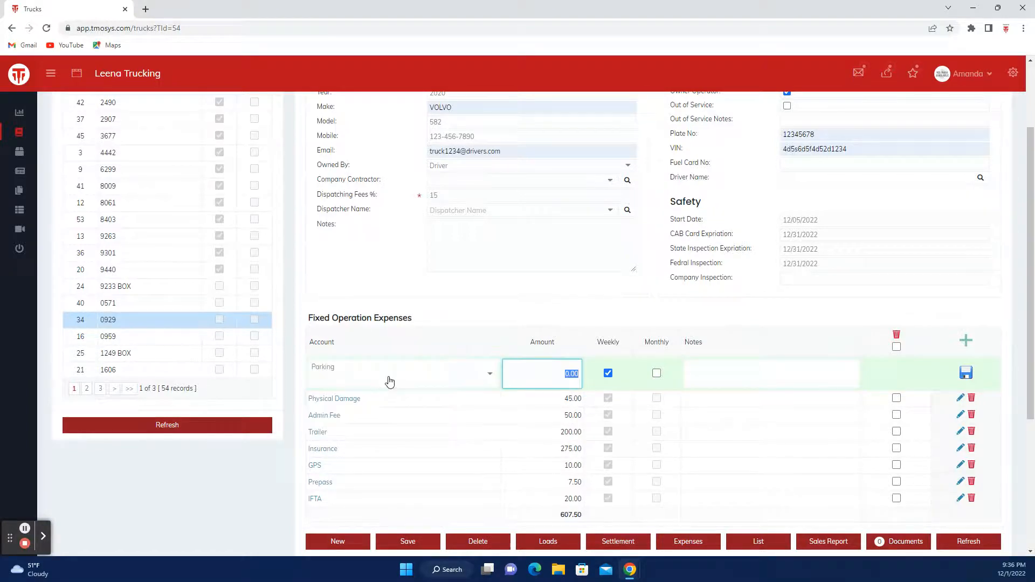
pyautogui.write('250.0')
pyautogui.click(656, 373)
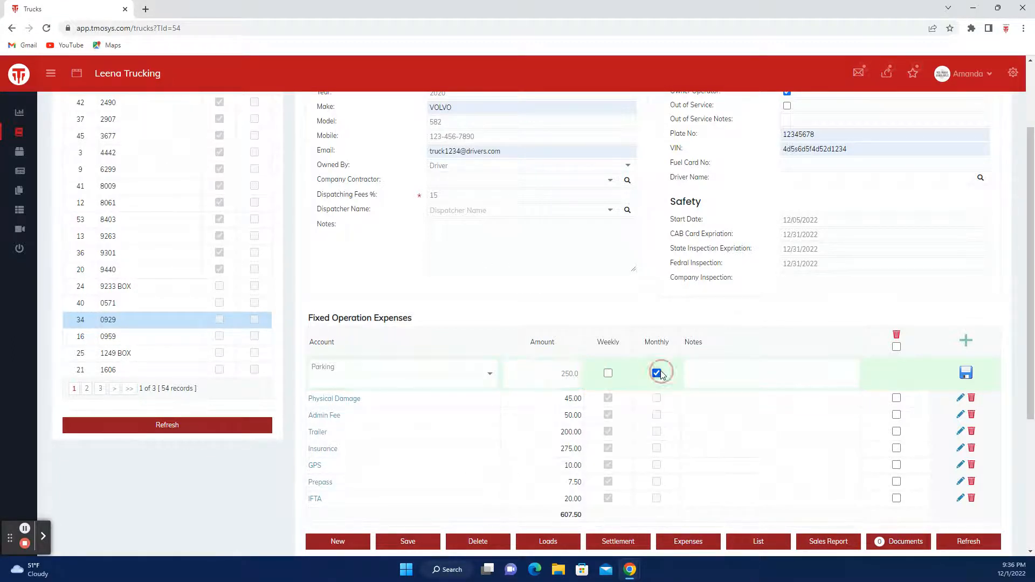
pyautogui.click(717, 374)
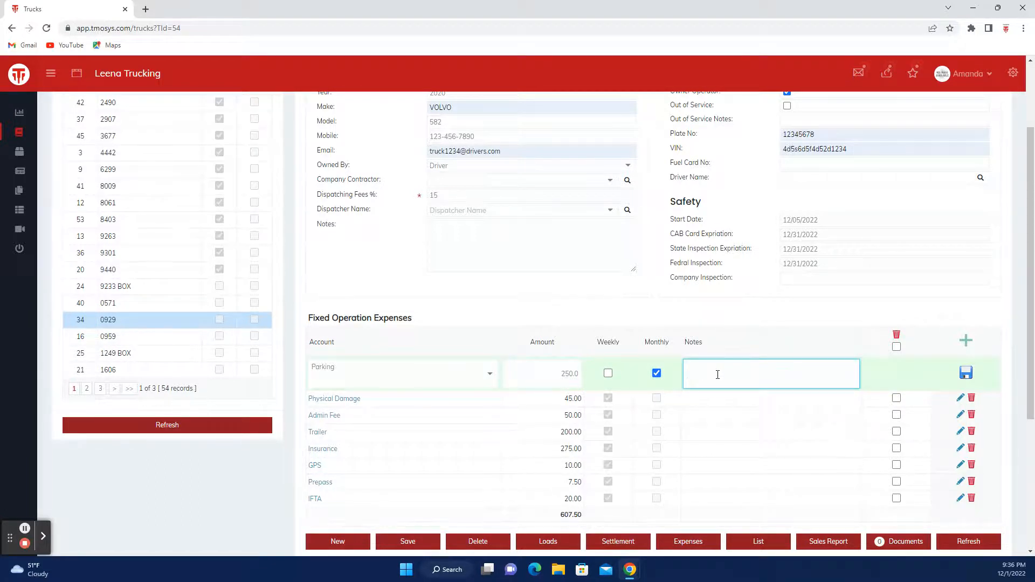
pyautogui.write("Joe's Parking")
pyautogui.click(966, 373)
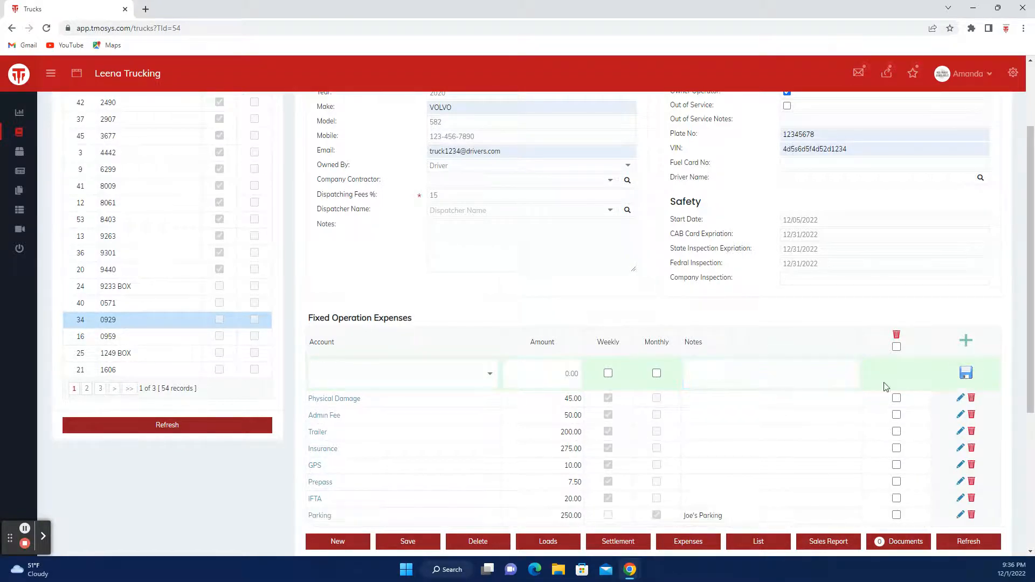
pyautogui.scroll(-1, 438, 400)
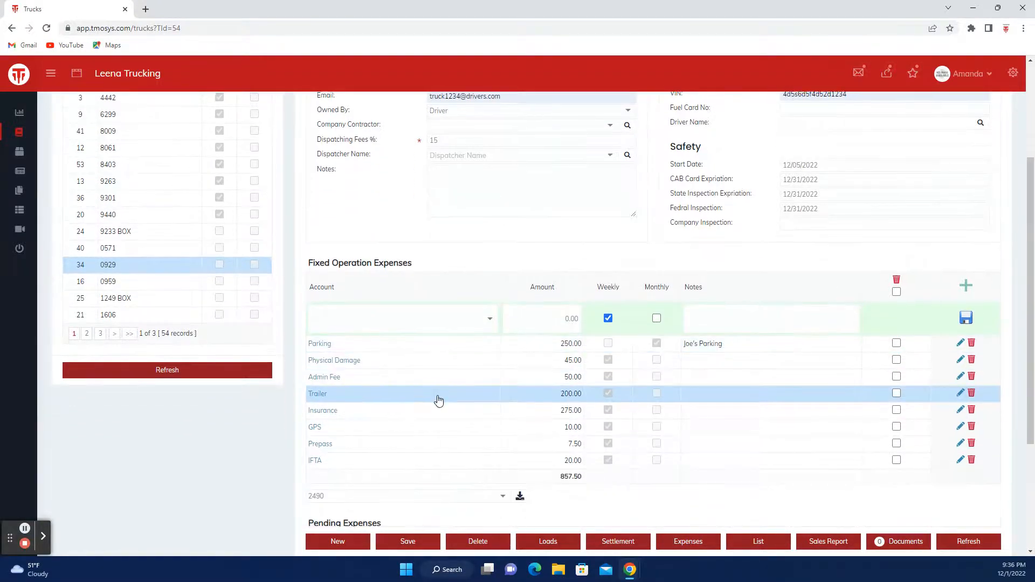
pyautogui.scroll(-1, 438, 400)
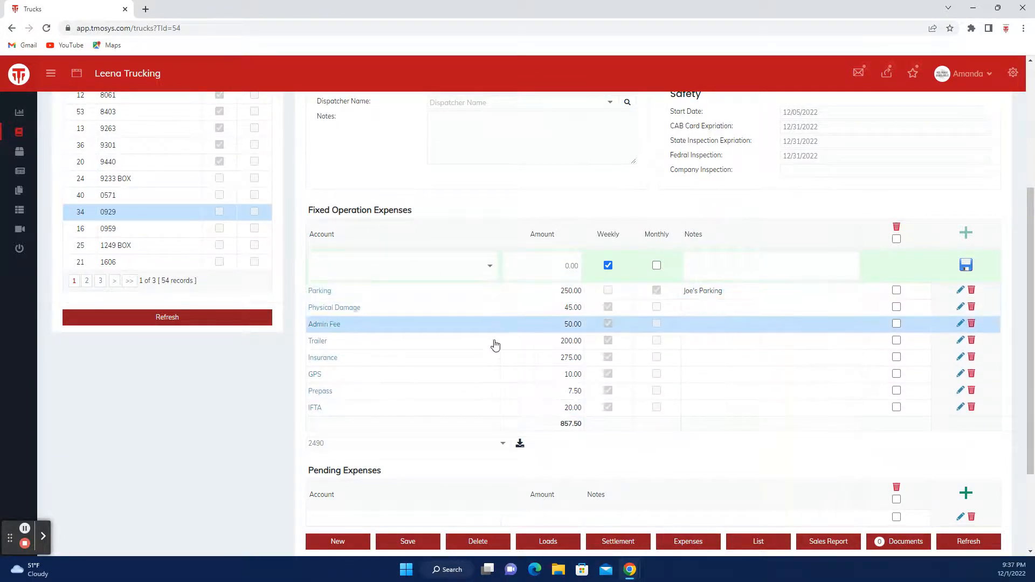
pyautogui.scroll(-1, 421, 437)
pyautogui.scroll(-2, 421, 437)
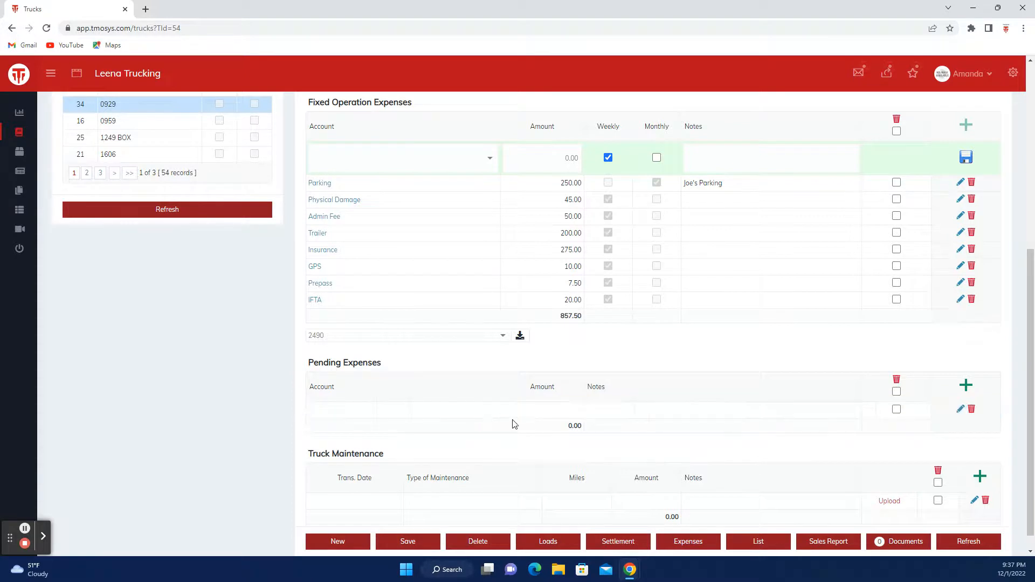
# Step: Save a 900.00 Repairs pending expense with the note "Towing"
pyautogui.click(965, 385)
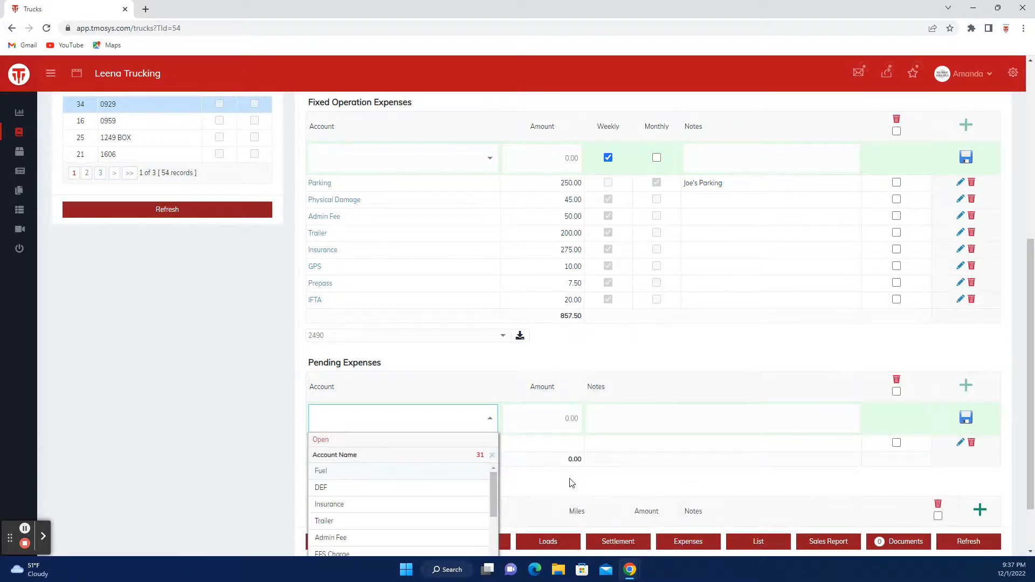
pyautogui.write('Repair')
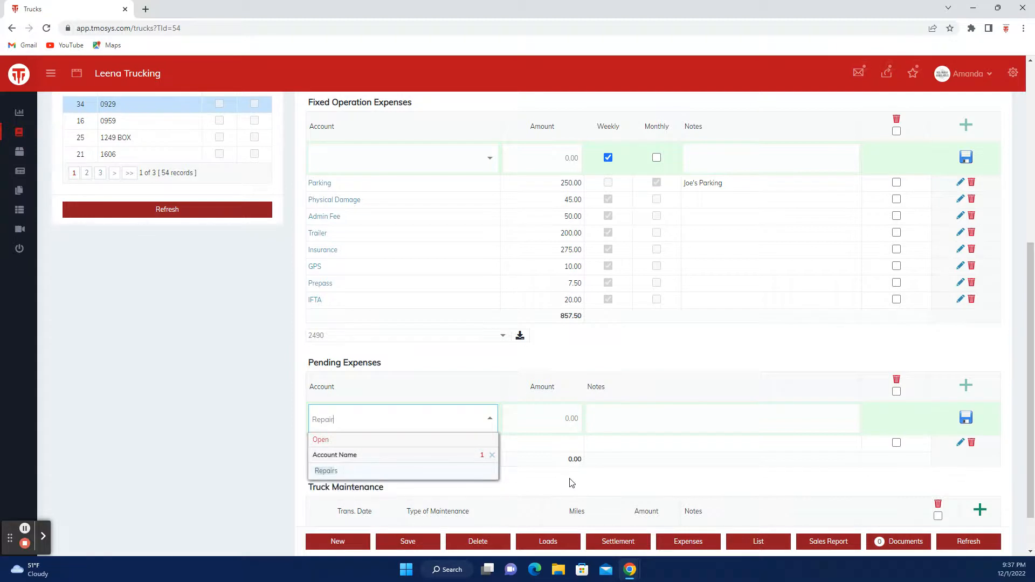
pyautogui.write('s')
pyautogui.press('Tab')
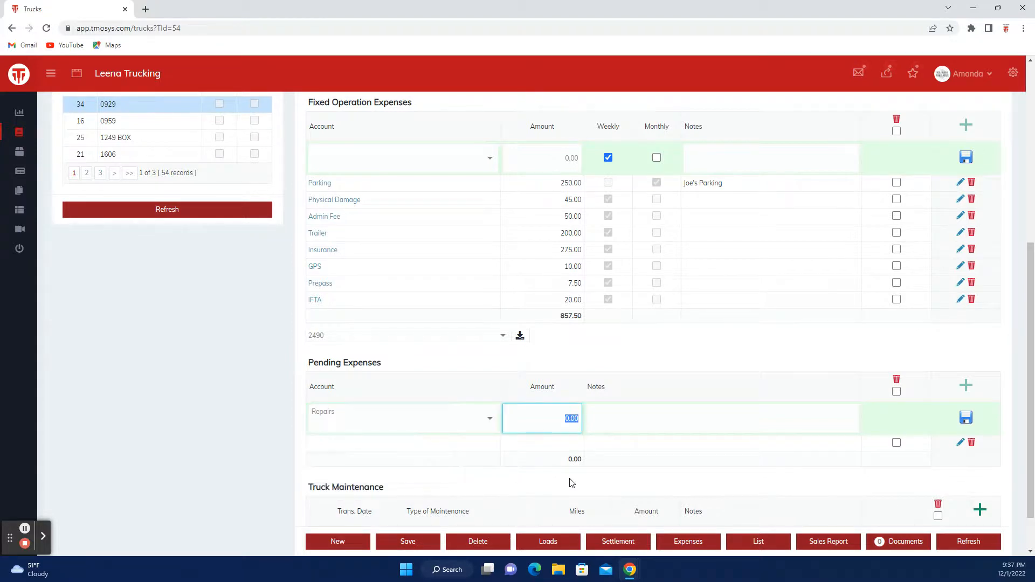
pyautogui.write('900.00')
pyautogui.press('Tab')
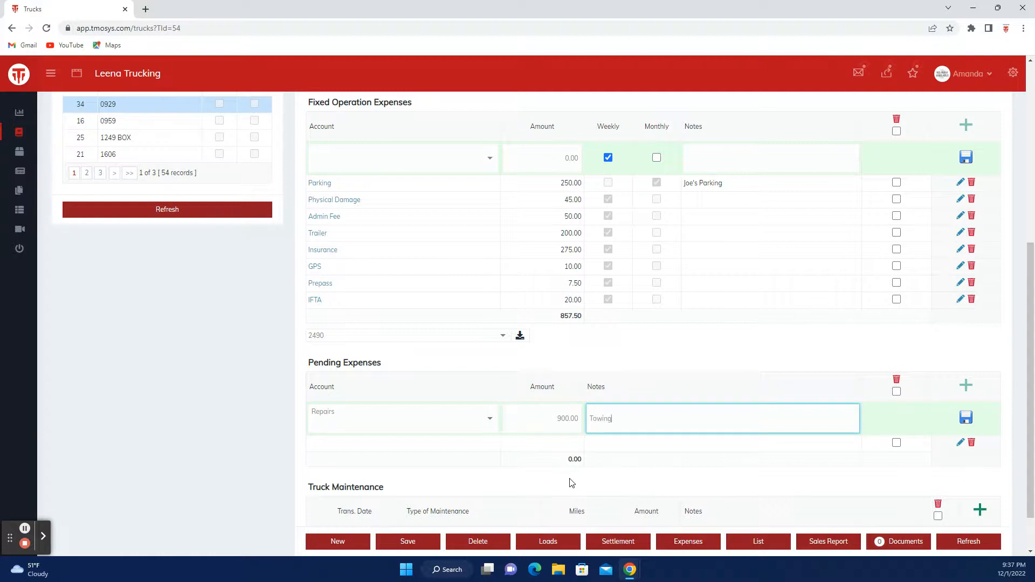
pyautogui.click(965, 417)
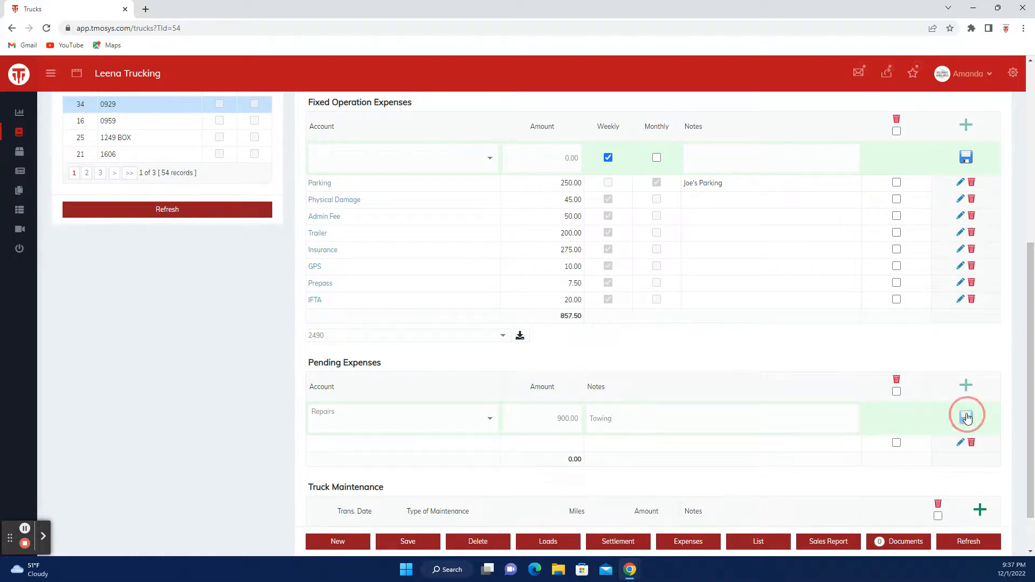
pyautogui.click(629, 490)
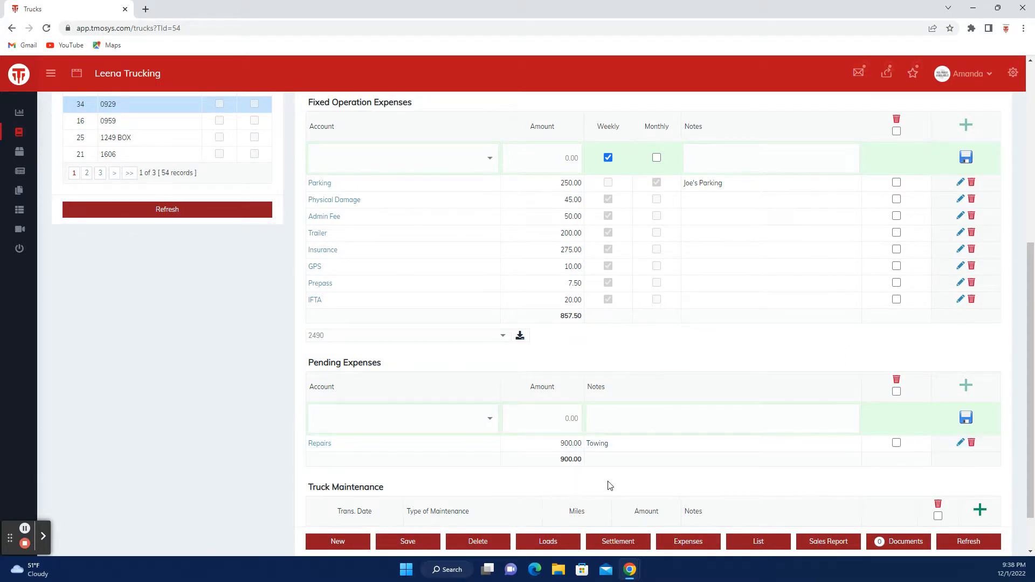
# Step: Save the truck 1234 record with its operation and repair expenses
pyautogui.scroll(-1, 608, 485)
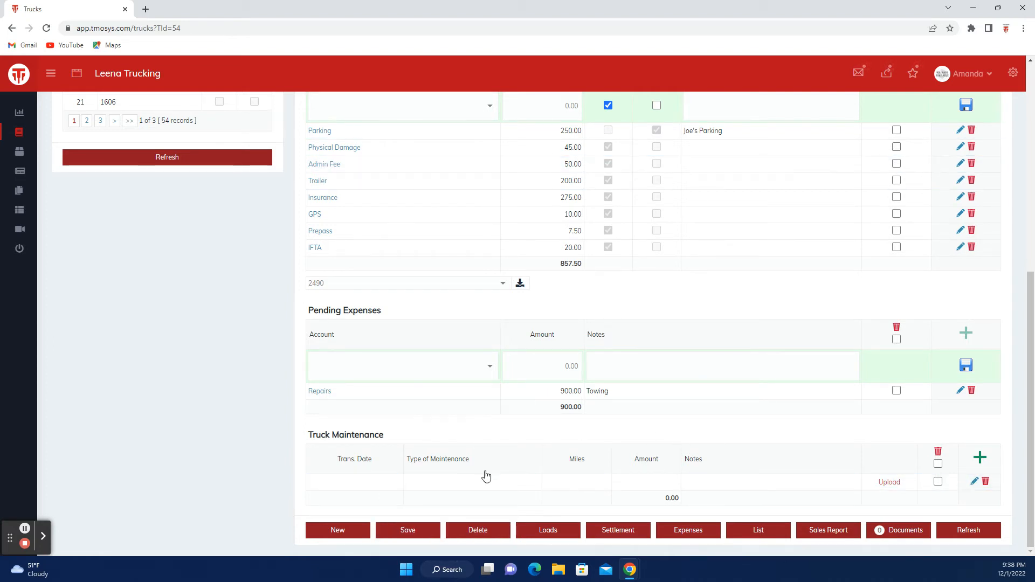
pyautogui.click(406, 534)
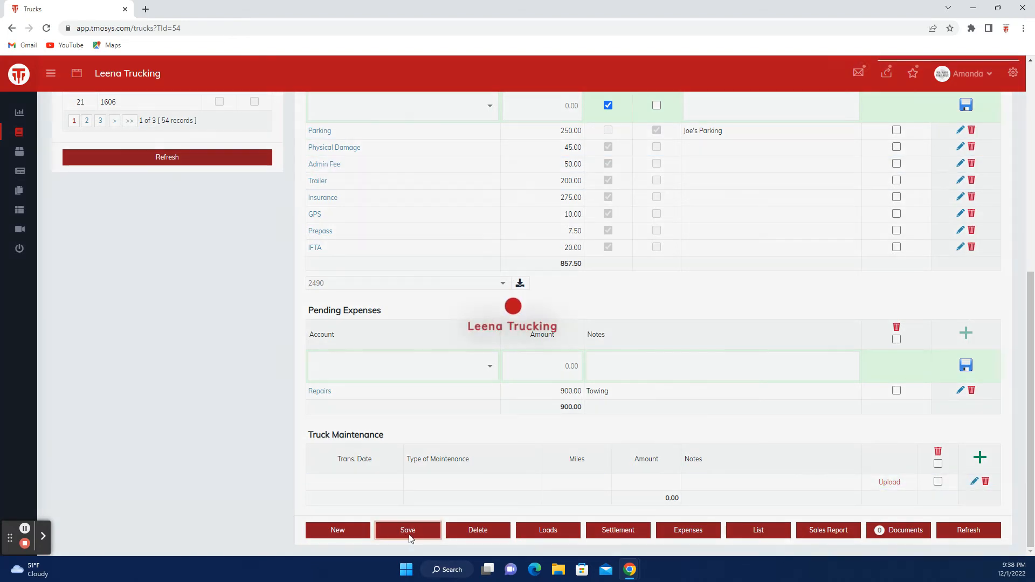